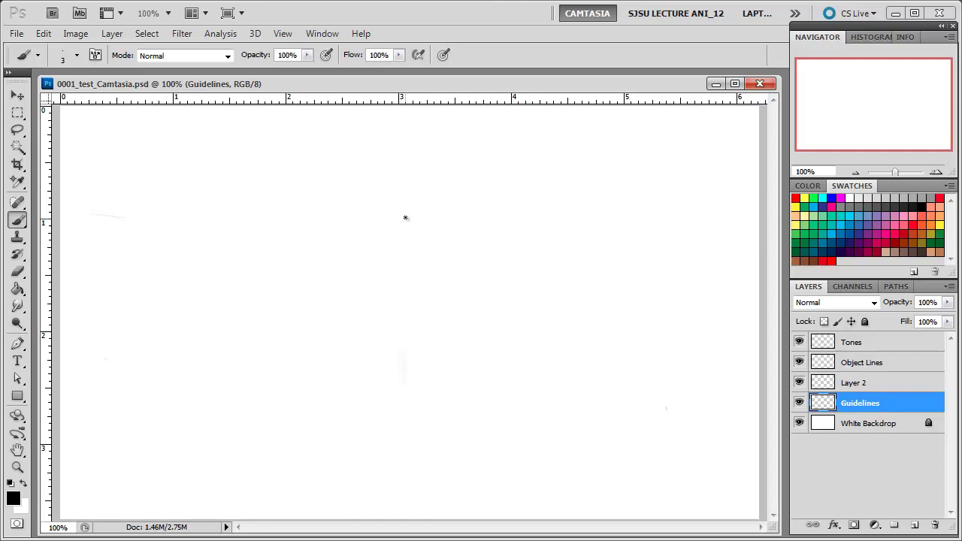
- Sketch the right face of a box in perspective on the Guidelines layer, with two upright edges and receding top and bottom edges
mouse_move(406, 216)
left_mouse_down()
mouse_move(412, 443)
mouse_move(521, 349)
left_mouse_up()
left_click_drag(391, 449, 582, 305)
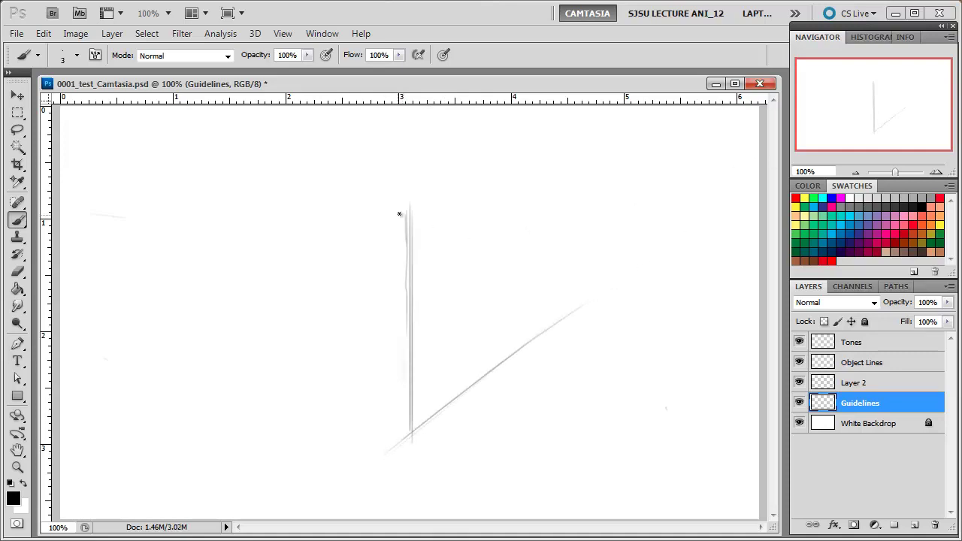
mouse_move(399, 214)
left_mouse_down()
mouse_move(641, 132)
mouse_move(581, 145)
left_mouse_up()
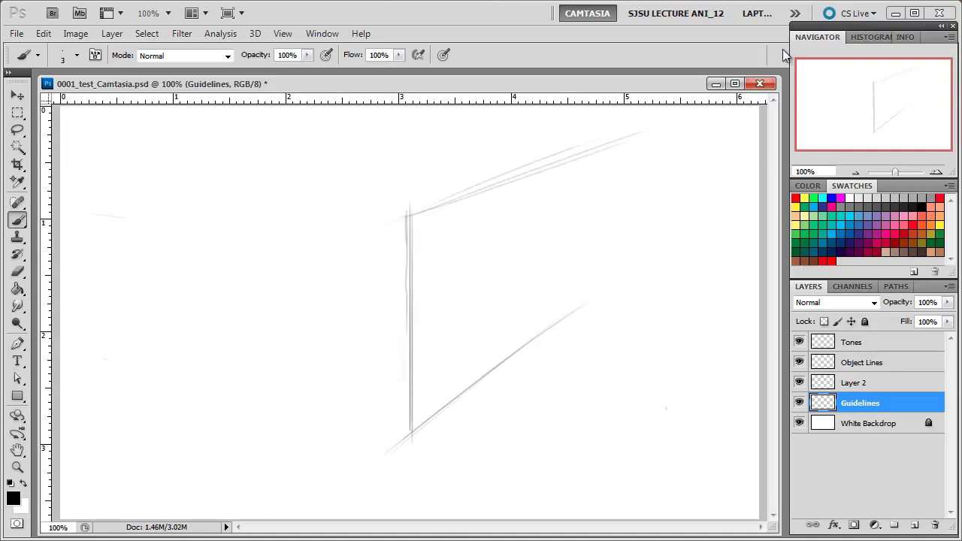
left_click_drag(509, 171, 509, 337)
left_click_drag(514, 159, 513, 364)
left_click_drag(511, 177, 512, 382)
left_click_drag(513, 168, 512, 373)
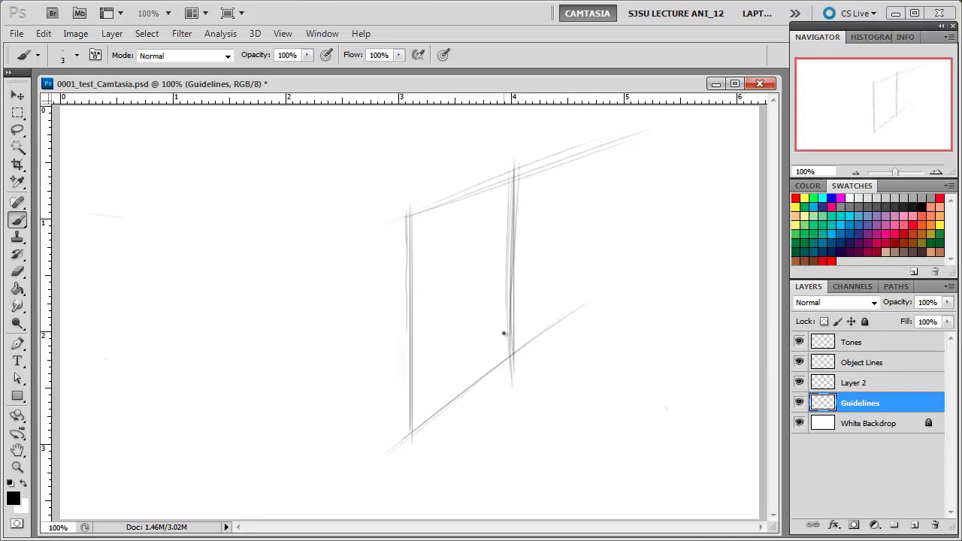
- Sketch the receding top and bottom edges of the box running left from the corners of the right face
scroll(396, 427, "up", 1)
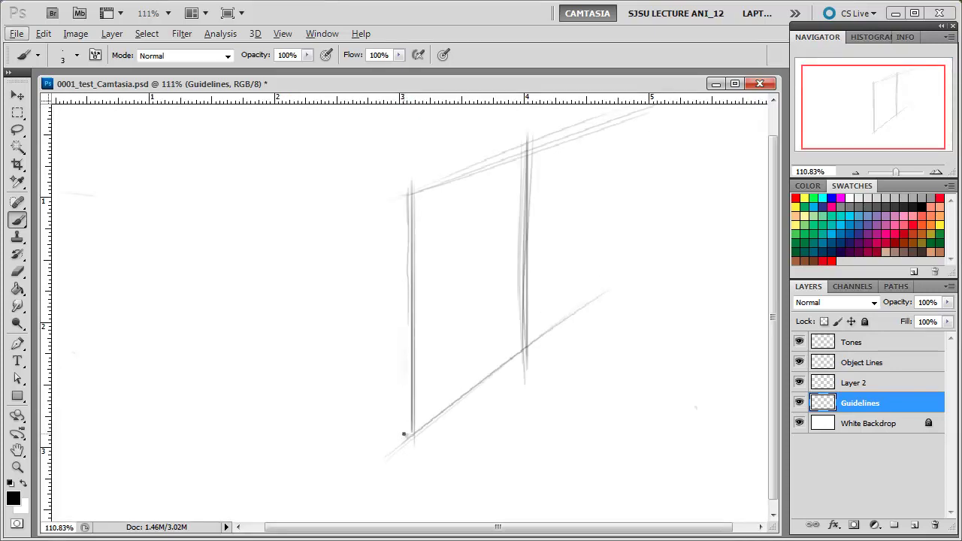
scroll(407, 434, "down", 2)
mouse_move(411, 420)
left_mouse_down()
mouse_move(282, 392)
mouse_move(413, 423)
mouse_move(237, 375)
left_mouse_up()
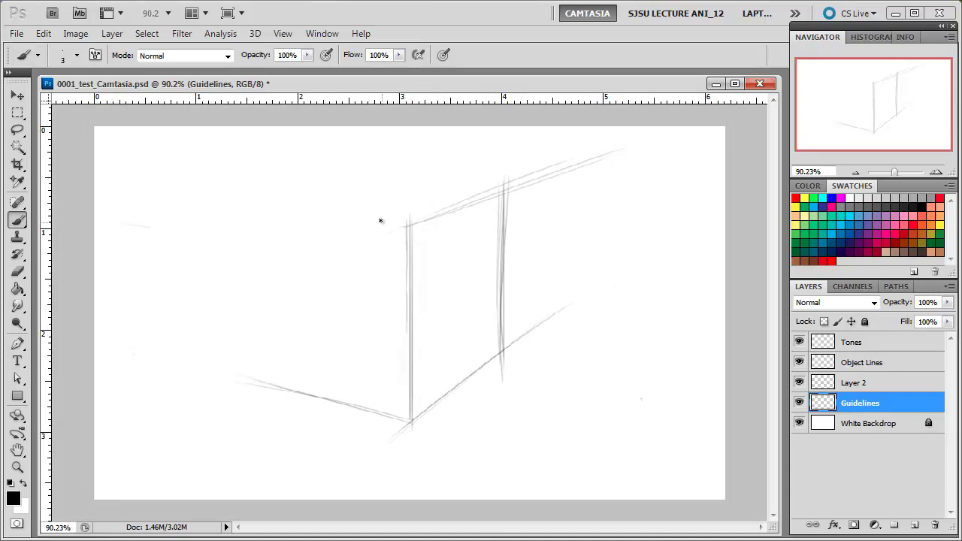
left_click_drag(389, 221, 158, 188)
left_click_drag(503, 191, 176, 172)
left_click_drag(473, 188, 197, 167)
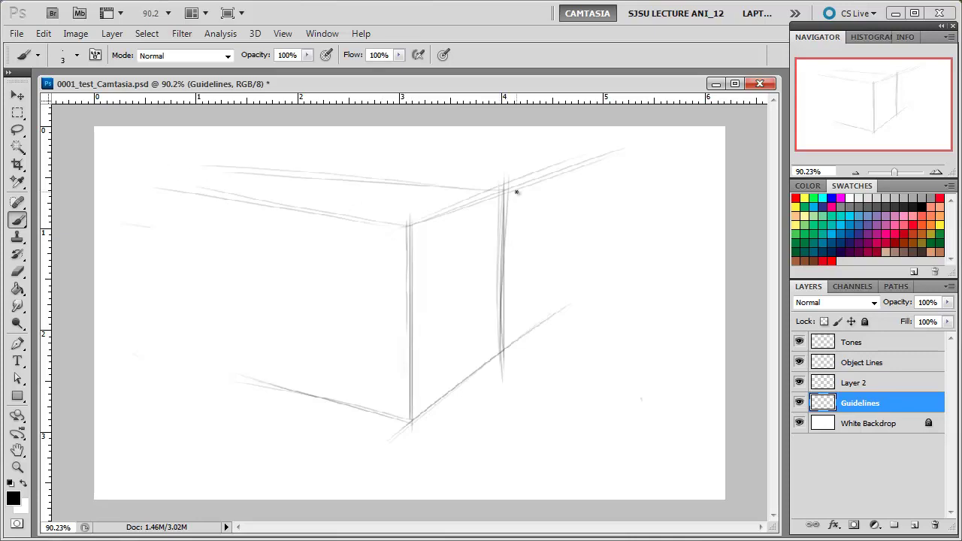
left_click_drag(509, 189, 193, 170)
left_click_drag(503, 356, 154, 309)
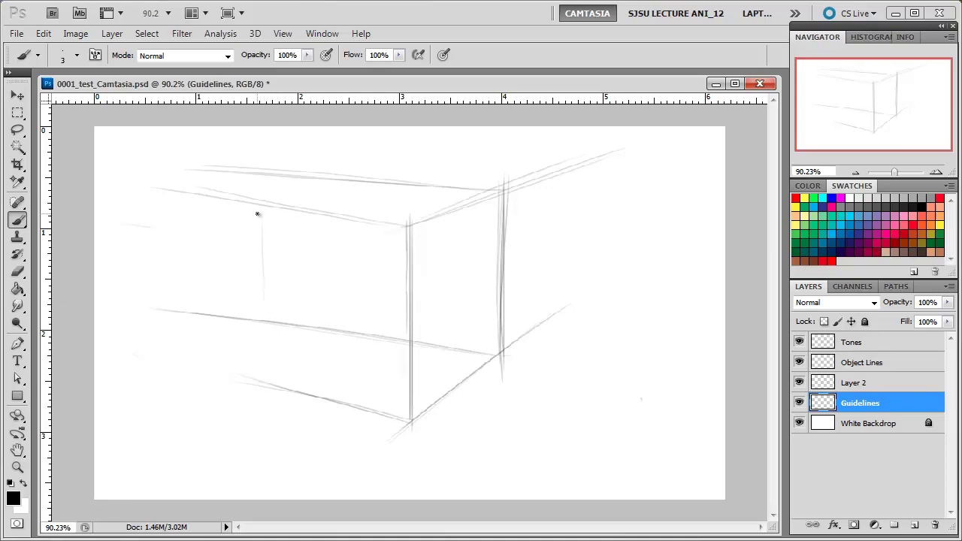
- Complete the see-through box with the left upright edge, the far top and bottom edges, and the hidden rear upright
left_click_drag(258, 215, 262, 385)
left_click_drag(253, 188, 252, 404)
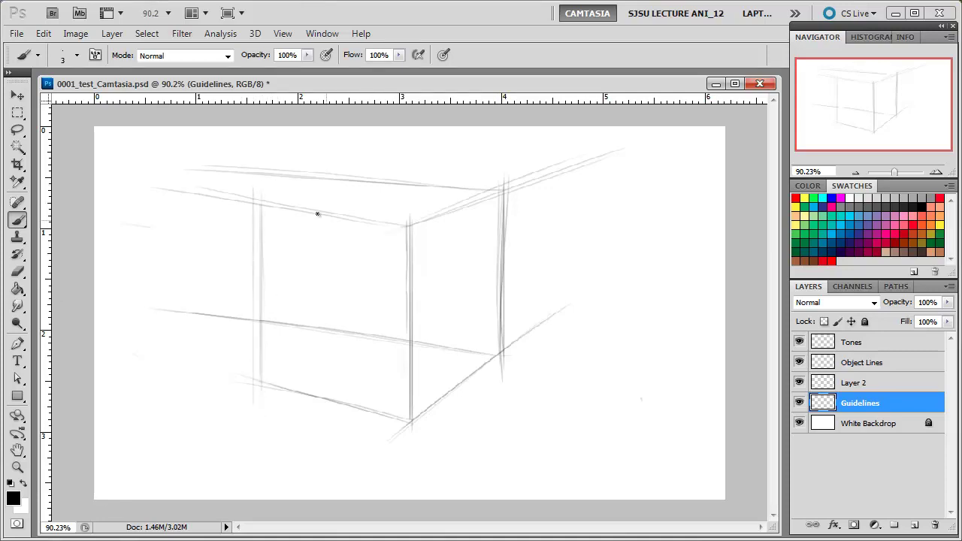
left_click_drag(300, 194, 494, 160)
mouse_move(256, 202)
left_mouse_down()
mouse_move(529, 149)
mouse_move(514, 152)
left_mouse_up()
left_click_drag(371, 184, 533, 192)
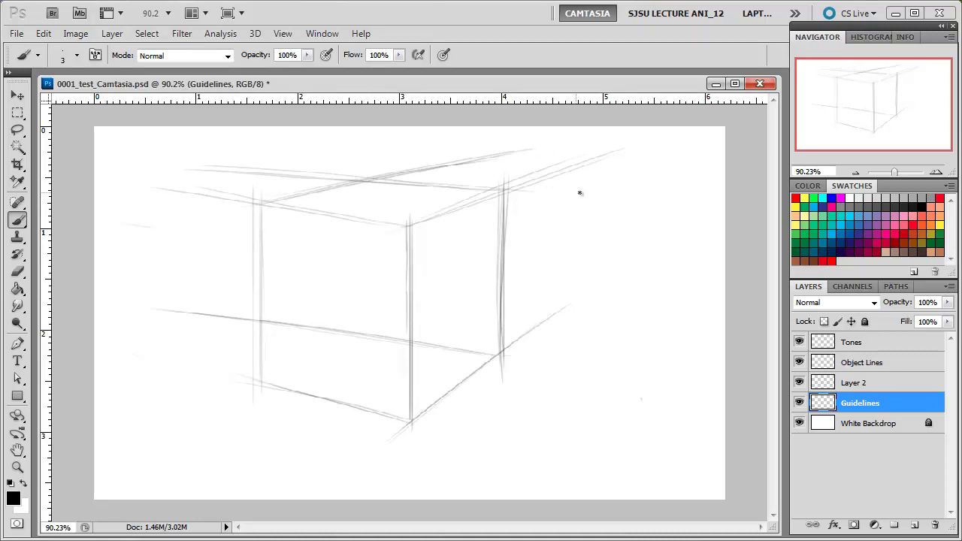
mouse_move(230, 383)
left_mouse_down()
mouse_move(432, 291)
mouse_move(488, 294)
left_mouse_up()
left_click_drag(366, 182, 370, 354)
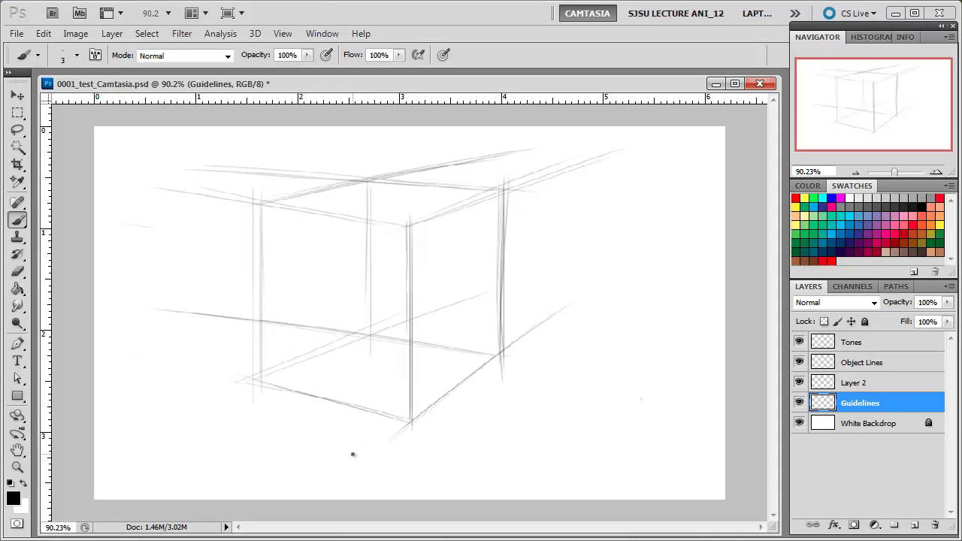
- Draw two crossing diagonals corner to corner on the right face and mark their intersection as its centre
left_click(510, 194)
left_click(507, 352, "shift")
left_click(507, 186)
left_click(507, 364, "shift")
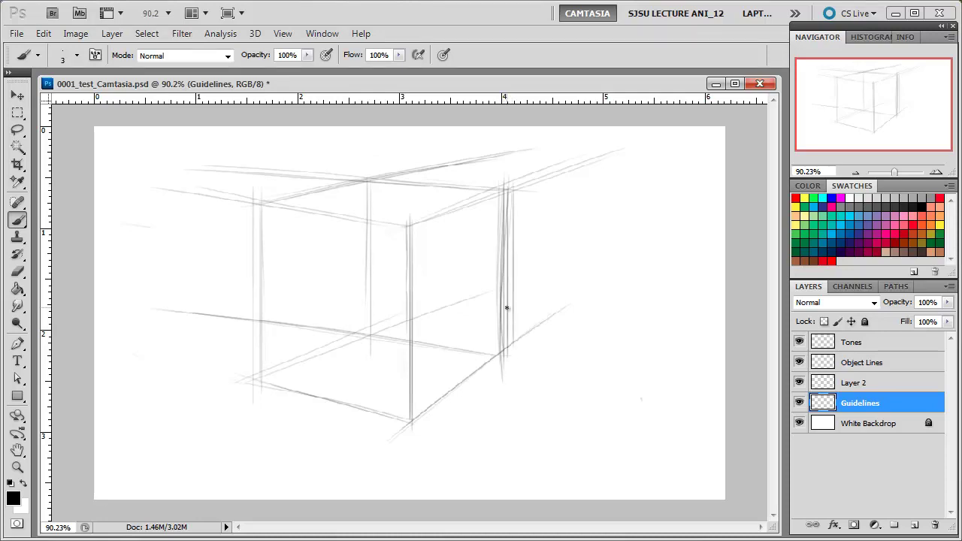
left_click(505, 191)
left_click(409, 430, "shift")
left_click_drag(441, 343, 475, 262)
left_click_drag(501, 200, 398, 472)
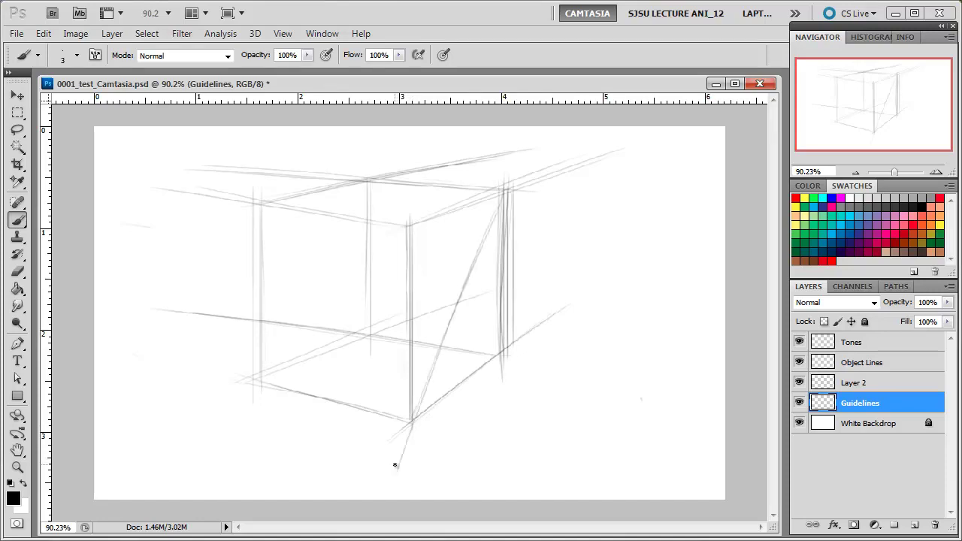
mouse_move(410, 224)
left_mouse_down()
mouse_move(512, 366)
mouse_move(506, 358)
left_mouse_up()
left_click_drag(460, 292, 462, 298)
- Draw the receding and vertical centre lines through the midpoint of the right face
left_click_drag(418, 320, 486, 286)
left_click(413, 318)
left_click(503, 268, "shift")
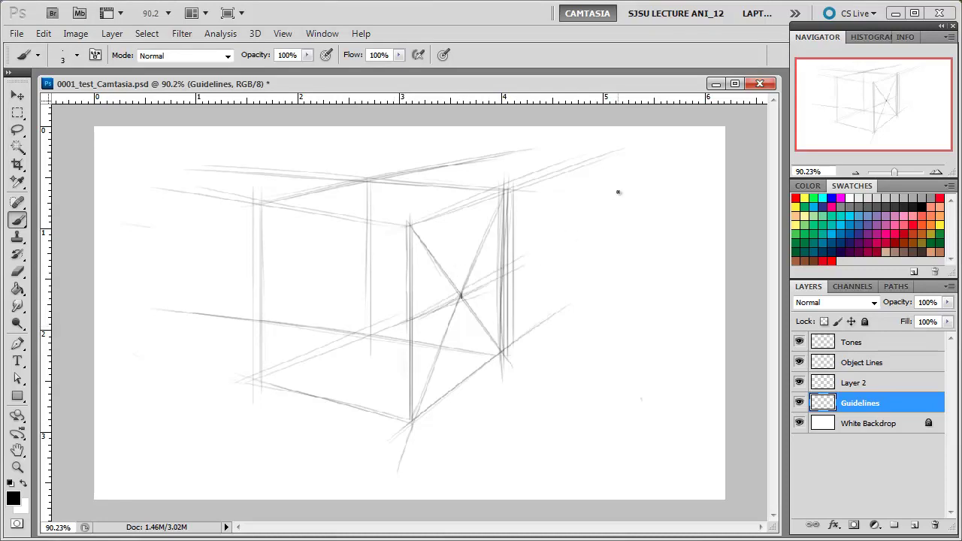
left_click(404, 323)
left_click(525, 257, "shift")
left_click(464, 211)
left_click(465, 424, "shift")
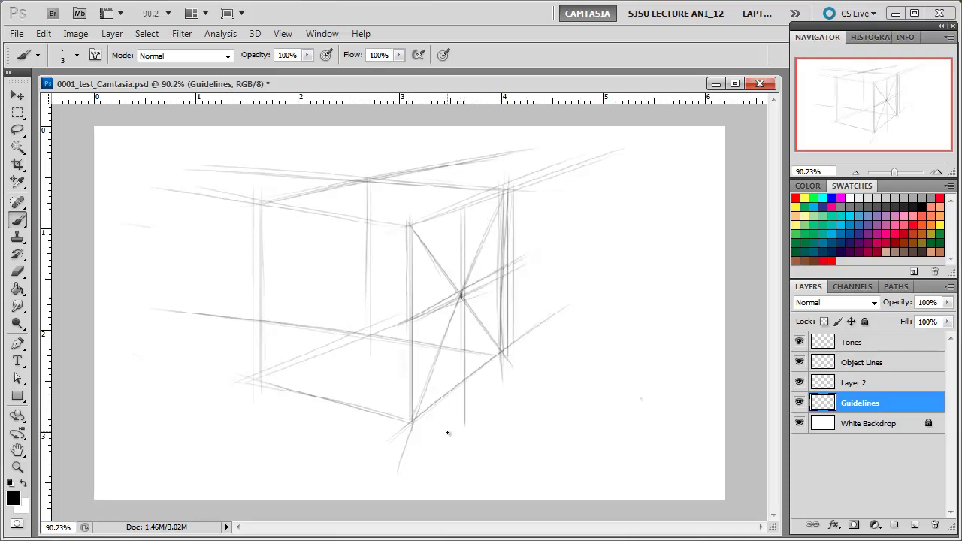
left_click(462, 187)
left_click(462, 429, "shift")
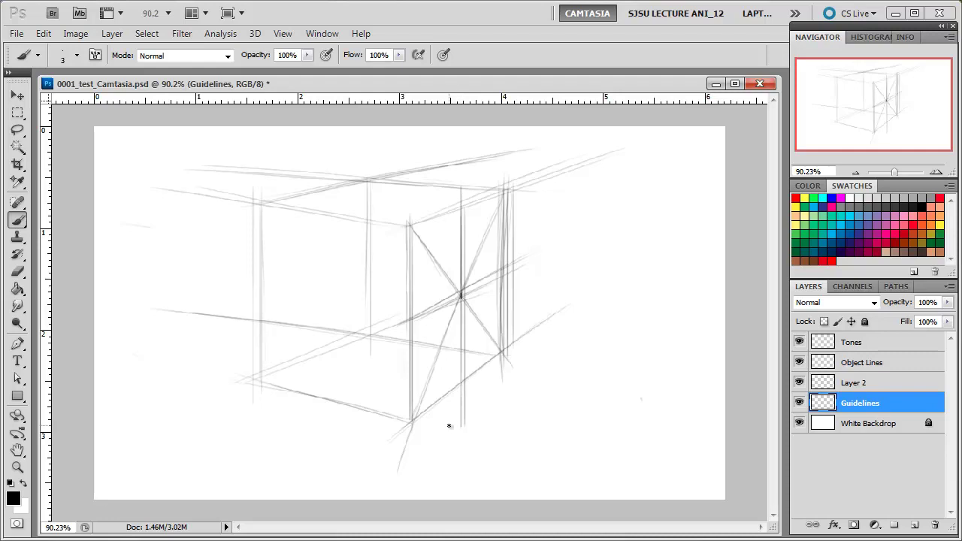
left_click(406, 324)
left_click(521, 260, "shift")
- Draw two crossing diagonals on the far left face of the box to find its centre
left_click(261, 373)
left_click(367, 180, "shift")
left_click(235, 421, "shift")
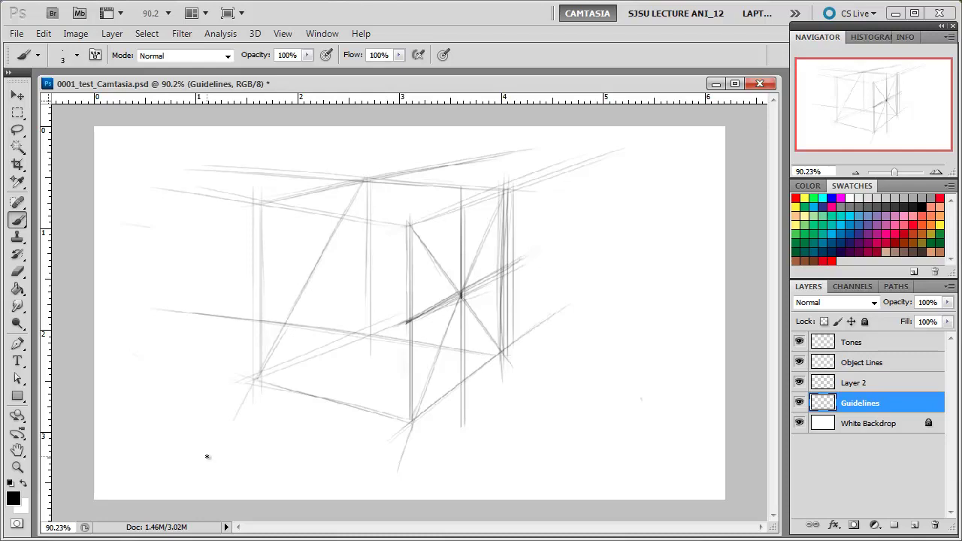
mouse_move(264, 210)
left_mouse_down()
mouse_move(378, 352)
mouse_move(258, 205)
mouse_move(382, 351)
mouse_move(270, 207)
mouse_move(392, 362)
left_mouse_up()
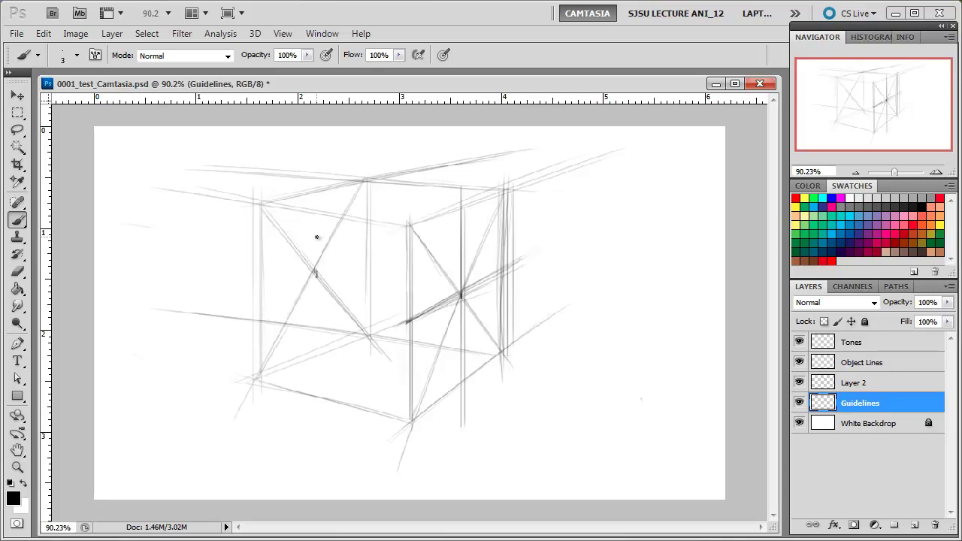
- Draw a red axis line through the centres of both end faces, extending beyond the box on each side
left_click(937, 198)
left_click(228, 264)
left_click(493, 299, "shift")
mouse_move(220, 264)
left_mouse_down()
mouse_move(526, 307)
mouse_move(200, 262)
mouse_move(549, 319)
mouse_move(177, 261)
left_mouse_up()
left_click_drag(177, 261, 564, 311)
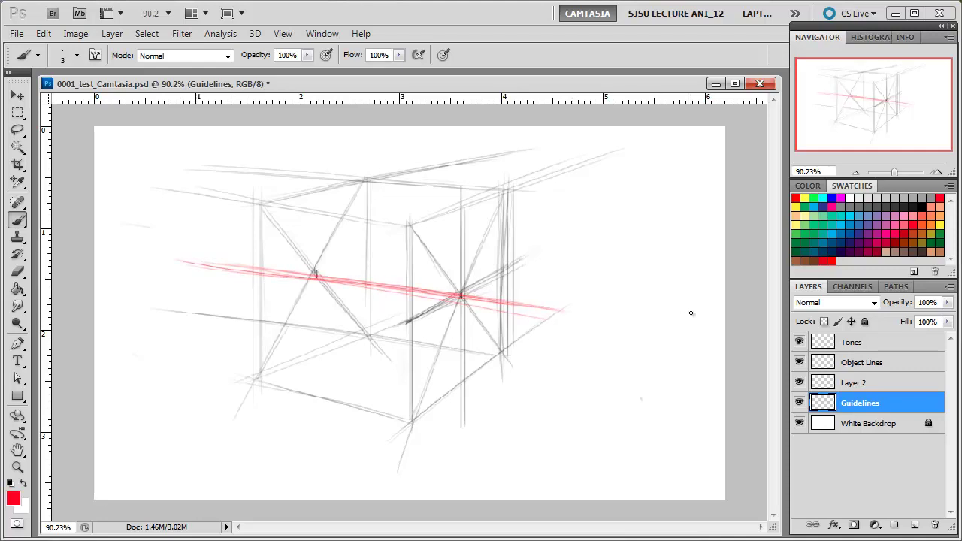
left_click(203, 255)
left_click(623, 317, "shift")
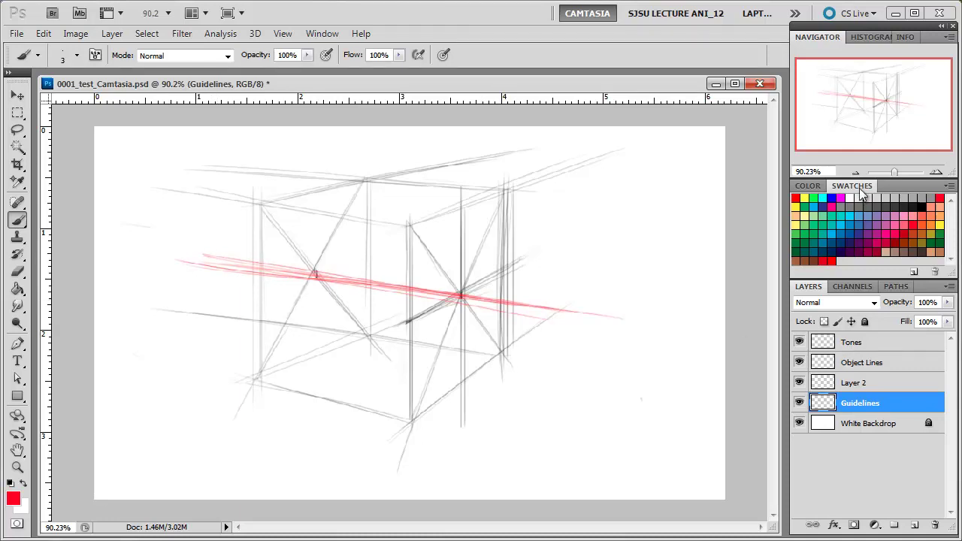
key("ctrl+alt+0")
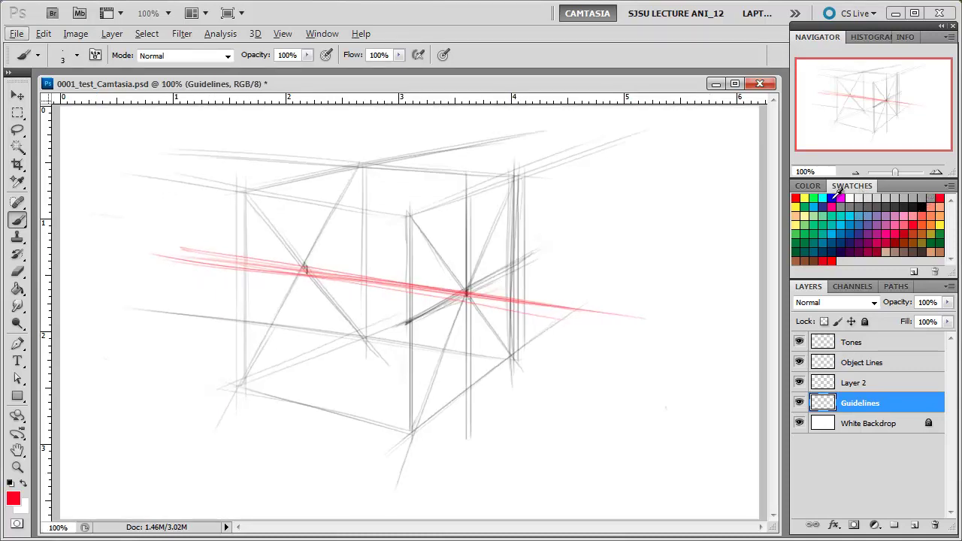
left_click(832, 197)
scroll(833, 194, "up", 2)
scroll(834, 194, "down", 3)
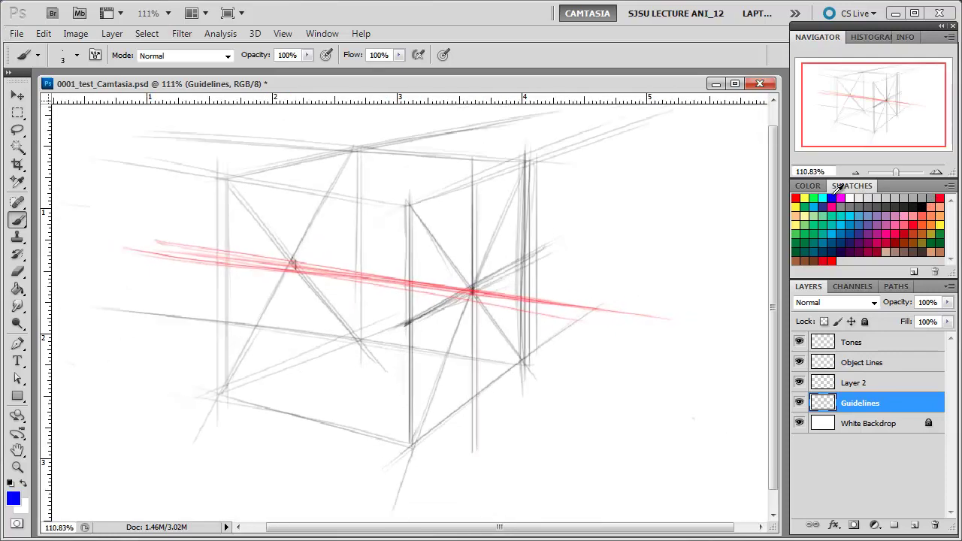
key("alt")
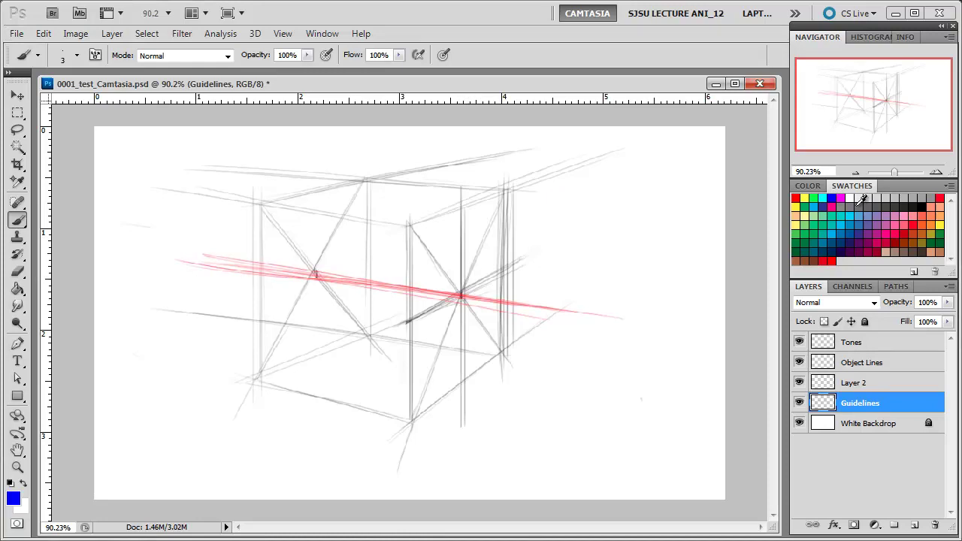
left_click(924, 198)
- In cyan, connect adjacent edge midpoints on both sides of the right face and circle where these lines cross the red axis
left_click(852, 216)
mouse_move(410, 322)
left_mouse_down()
mouse_move(449, 231)
mouse_move(406, 340)
mouse_move(465, 191)
mouse_move(418, 294)
left_mouse_up()
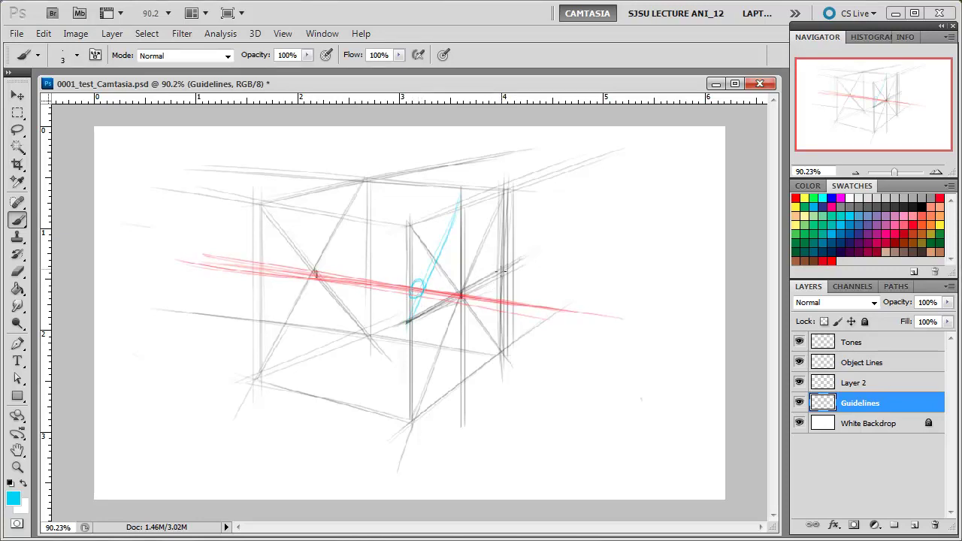
left_click_drag(468, 378, 510, 260)
left_click_drag(510, 260, 470, 376)
left_click_drag(501, 290, 494, 313)
- Mark the two circled crossings on the right face's axis line with short red ticks
left_click(940, 198)
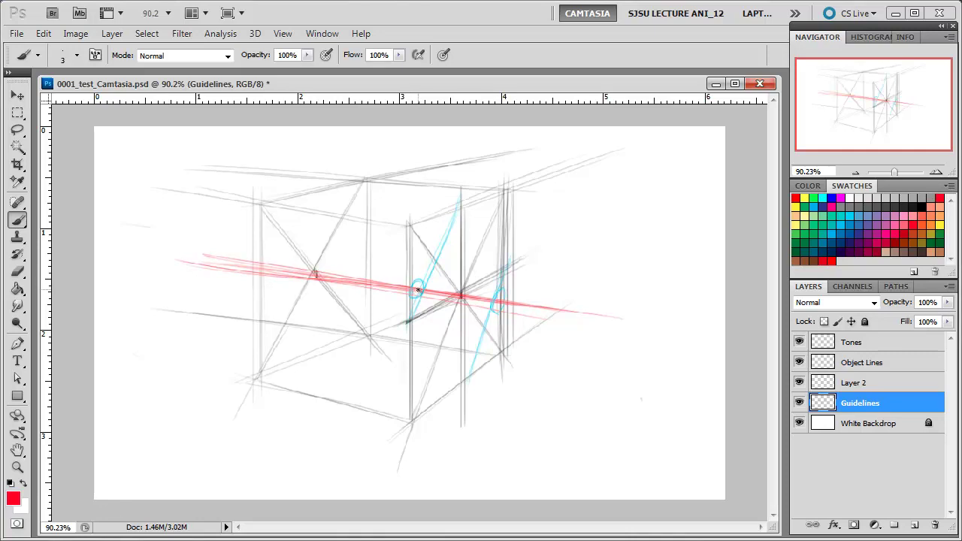
left_click_drag(416, 294, 421, 282)
left_click_drag(496, 308, 498, 293)
- Draw a blue major axis through the right face's centre, perpendicular to the red axis
left_click(832, 198)
mouse_move(461, 296)
left_mouse_down()
mouse_move(458, 305)
mouse_move(460, 284)
left_mouse_up()
left_click_drag(476, 192, 458, 318)
left_click_drag(473, 208, 454, 334)
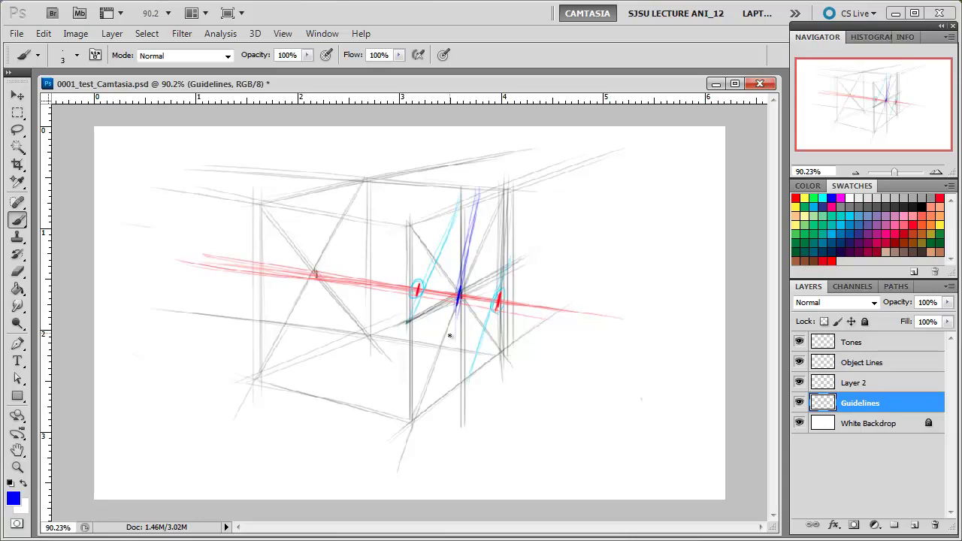
left_click_drag(459, 301, 440, 406)
left_click_drag(461, 284, 436, 414)
left_click_drag(461, 301, 435, 424)
left_click_drag(479, 192, 455, 319)
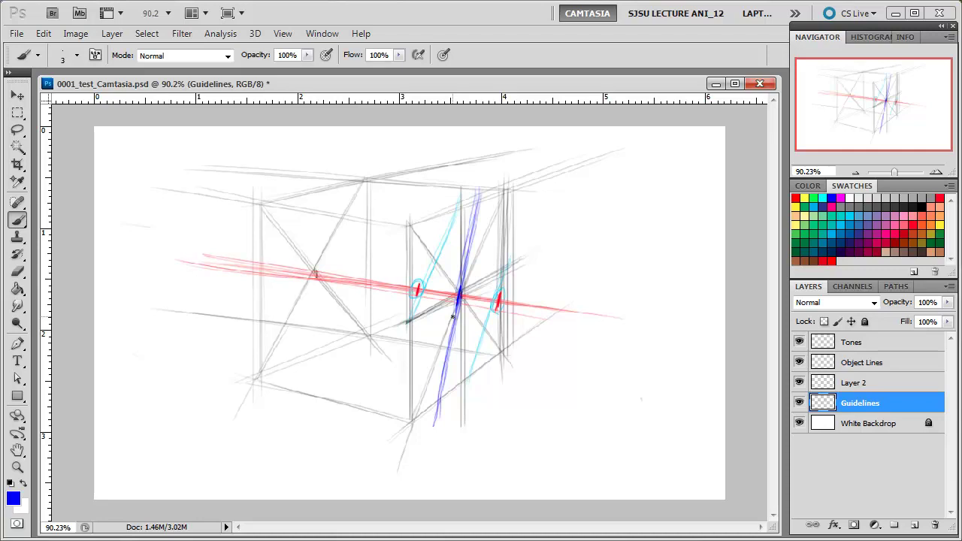
- In blue, mark the right face's top and bottom midpoints, add connecting lines to the side midpoints, and circle their major-axis crossings
left_click(461, 208)
left_click(464, 381)
mouse_move(464, 211)
left_mouse_down()
mouse_move(504, 270)
mouse_move(496, 260)
left_mouse_up()
left_click_drag(475, 224, 483, 219)
mouse_move(444, 381)
left_mouse_down()
mouse_move(447, 399)
mouse_move(442, 367)
left_mouse_up()
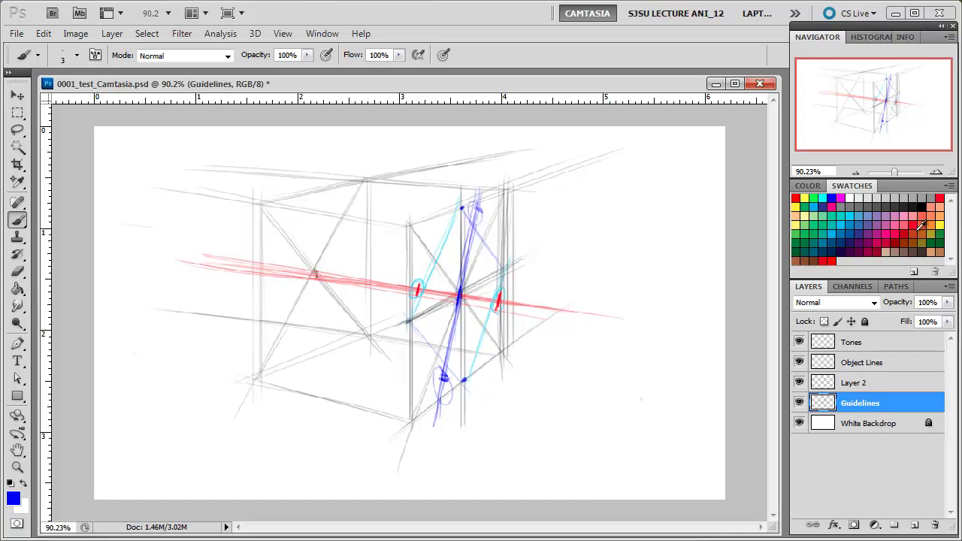
- In dark purple, draw short arcs for the top and bottom ends of the ellipse on the right face
left_click(808, 237)
left_click(854, 246)
left_click(878, 248)
left_click(854, 250)
mouse_move(490, 218)
left_mouse_down()
mouse_move(456, 211)
mouse_move(473, 213)
left_mouse_up()
mouse_move(428, 375)
left_mouse_down()
mouse_move(467, 380)
mouse_move(423, 374)
left_mouse_up()
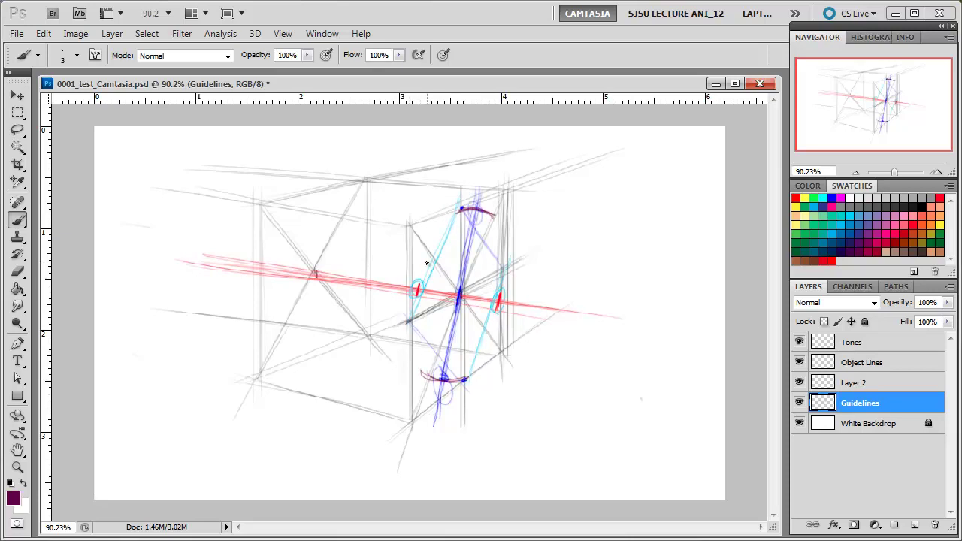
- Draw the ellipse's side arcs through the red ticks and sketch the full dark purple ellipse on the right face
mouse_move(427, 263)
left_mouse_down()
mouse_move(417, 305)
mouse_move(429, 245)
mouse_move(422, 345)
left_mouse_up()
mouse_move(502, 269)
left_mouse_down()
mouse_move(483, 354)
mouse_move(501, 278)
left_mouse_up()
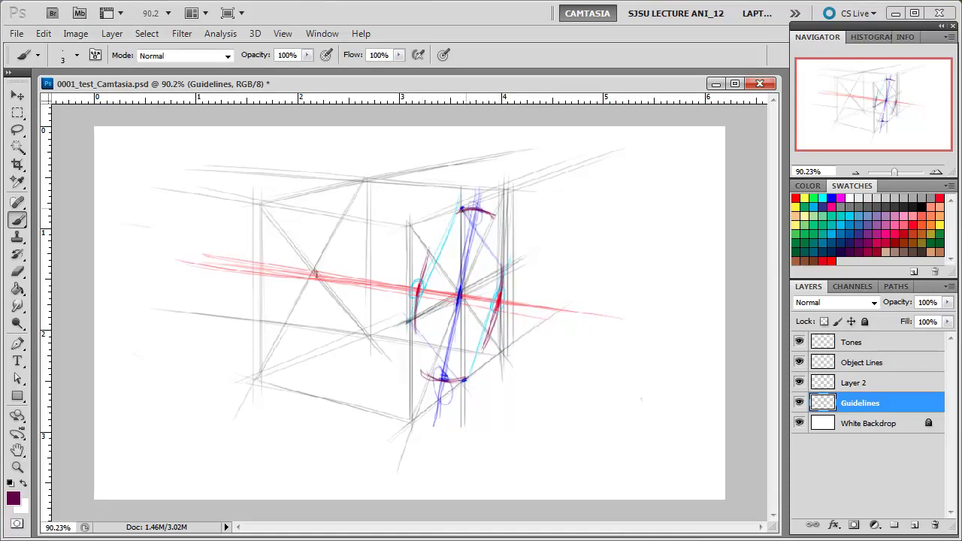
mouse_move(482, 217)
left_mouse_down()
mouse_move(421, 354)
mouse_move(495, 240)
mouse_move(425, 381)
mouse_move(492, 218)
mouse_move(422, 337)
mouse_move(502, 237)
mouse_move(417, 373)
mouse_move(500, 212)
mouse_move(418, 338)
mouse_move(493, 233)
mouse_move(432, 397)
mouse_move(468, 213)
mouse_move(425, 385)
mouse_move(453, 221)
mouse_move(478, 364)
mouse_move(436, 257)
mouse_move(451, 402)
left_mouse_up()
mouse_move(482, 216)
left_mouse_down()
mouse_move(491, 217)
mouse_move(431, 240)
left_mouse_up()
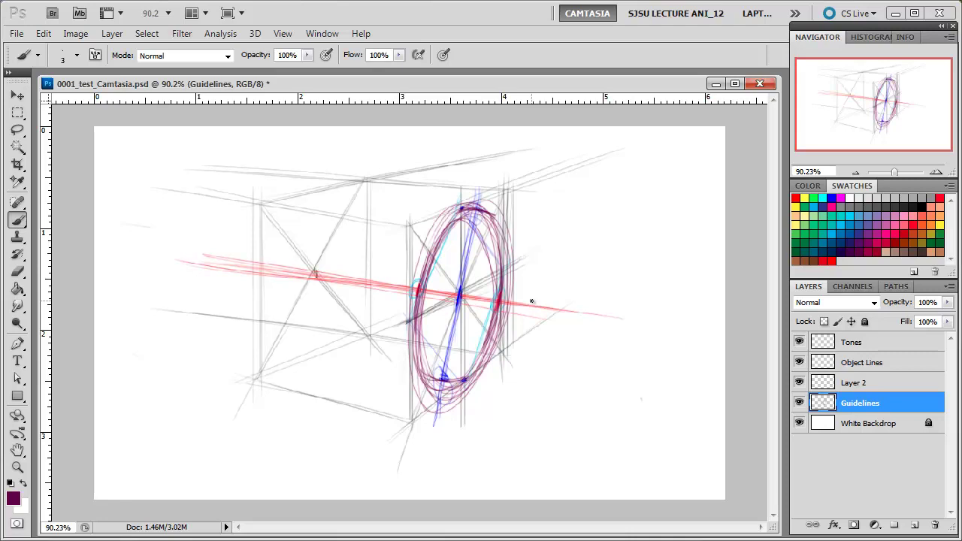
- In black, draw the receding and vertical centre lines of the far left face and mark its edge midpoints
left_click(843, 220)
left_click(833, 198)
left_click(796, 198)
left_click(929, 200)
left_click_drag(226, 299, 402, 249)
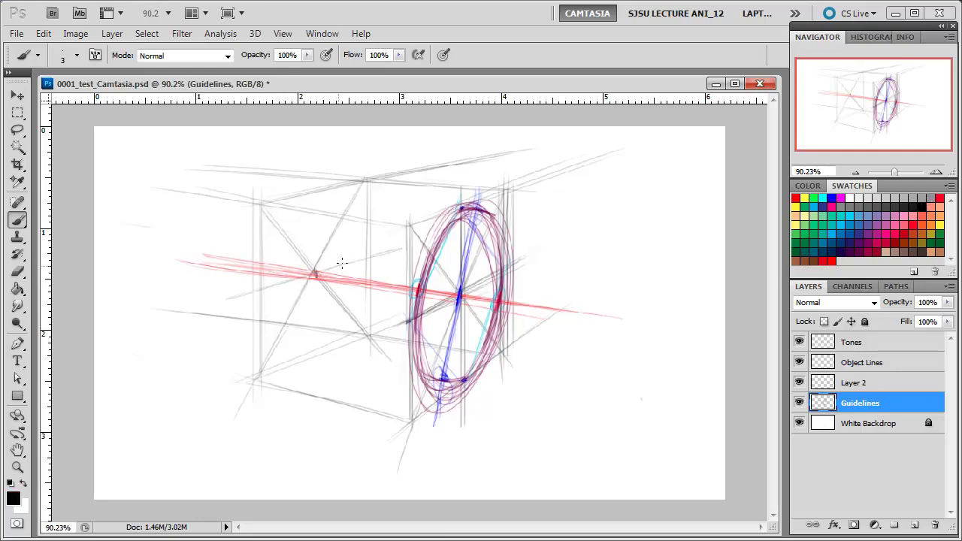
left_click_drag(318, 191, 314, 344)
left_click(260, 288)
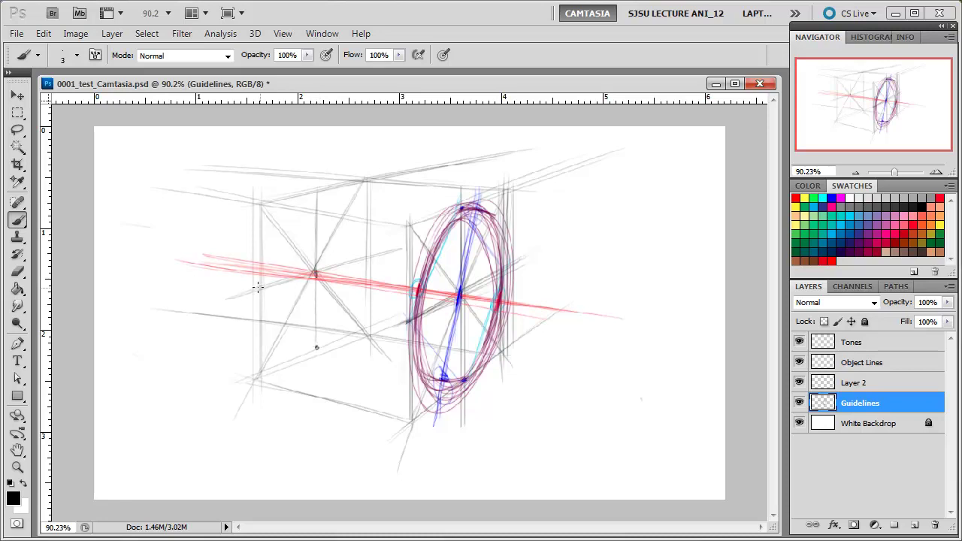
left_click(316, 189)
- Mark the far left face's centre and ellipse width limits along the axis with red ticks
left_click(795, 198)
left_click_drag(366, 277, 364, 290)
left_click_drag(318, 269, 317, 285)
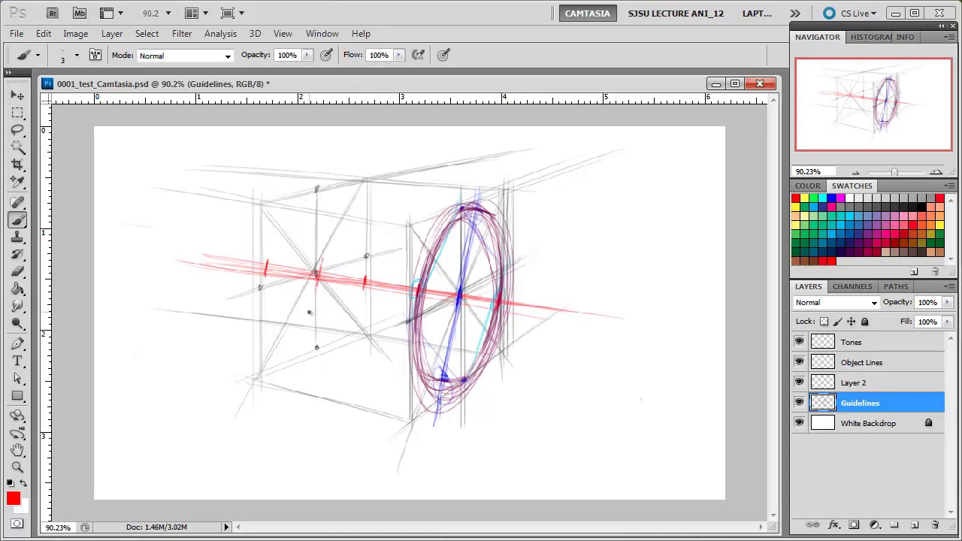
- Draw a blue major axis through the far left face's centre, perpendicular to the red axis
left_click(831, 198)
left_click_drag(333, 185, 313, 316)
left_click_drag(330, 202, 300, 376)
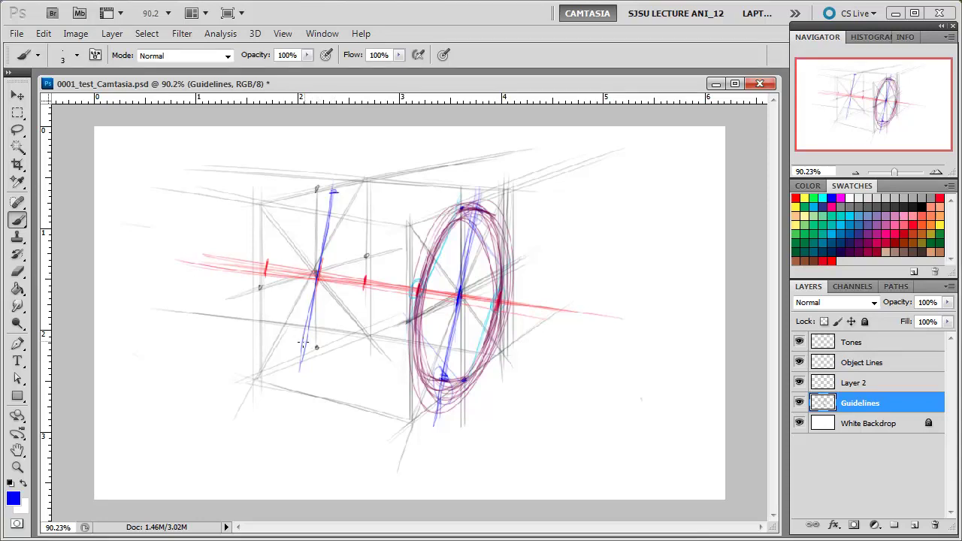
- Mark the ends of the blue major axis and sketch the dark purple ellipse on the far left face
left_click_drag(301, 349, 310, 347)
left_click_drag(329, 193, 336, 192)
left_click(861, 254)
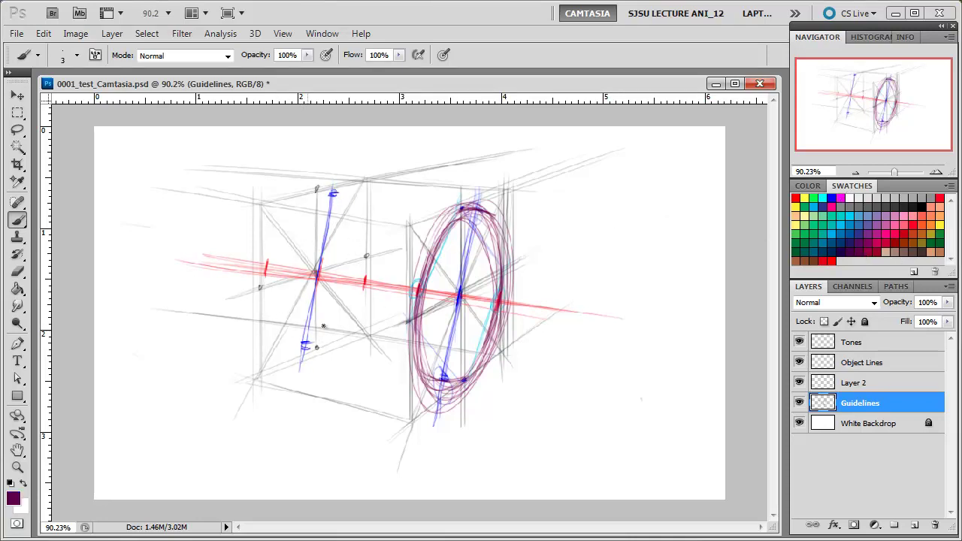
mouse_move(283, 340)
left_mouse_down()
mouse_move(367, 263)
mouse_move(355, 279)
mouse_move(366, 324)
mouse_move(295, 215)
mouse_move(354, 197)
mouse_move(331, 192)
mouse_move(368, 225)
mouse_move(308, 347)
left_mouse_up()
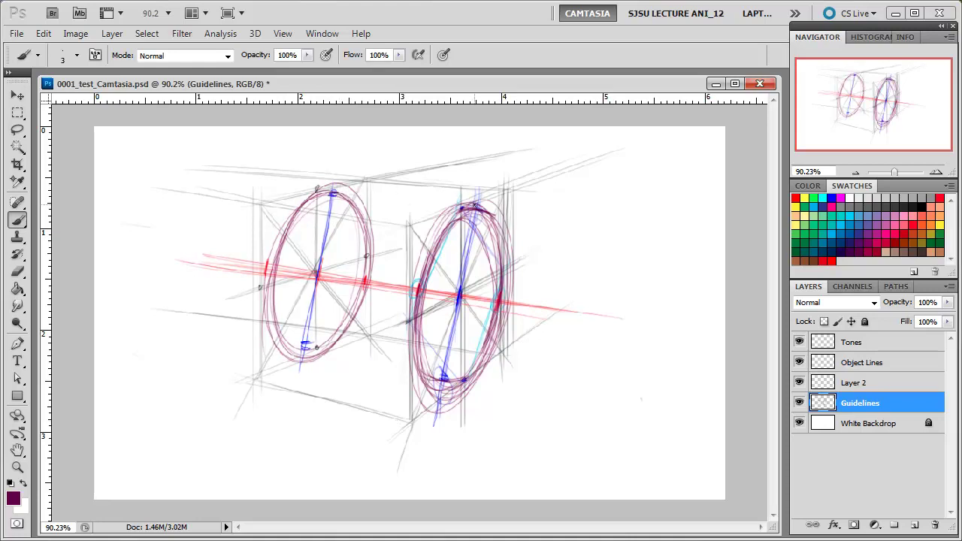
- Connect the two ellipses with dark purple tangent lines along the top and bottom to form a cylinder
left_click_drag(474, 204, 359, 195)
mouse_move(292, 359)
left_mouse_down()
mouse_move(450, 394)
mouse_move(256, 349)
left_mouse_up()
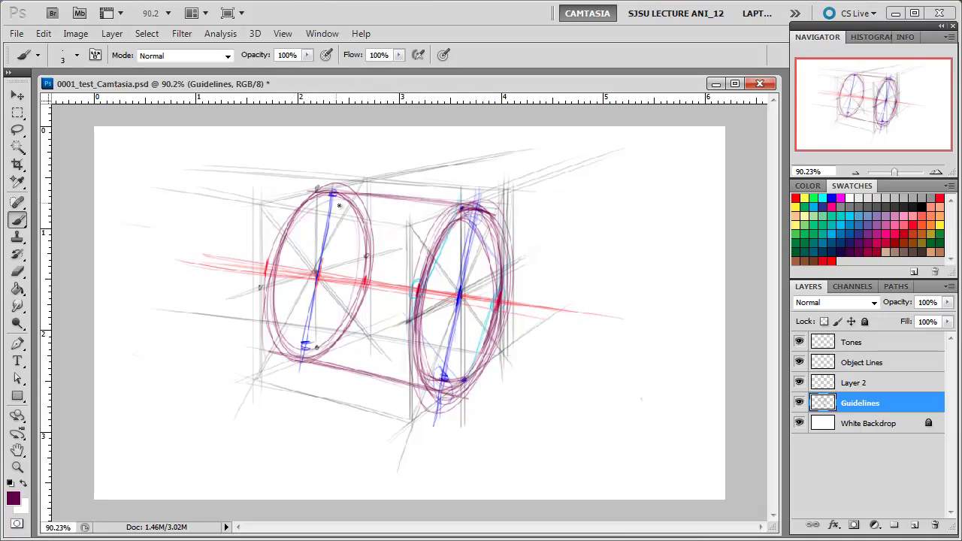
left_click_drag(361, 196, 455, 203)
mouse_move(325, 186)
left_mouse_down()
mouse_move(488, 204)
mouse_move(303, 184)
left_mouse_up()
mouse_move(299, 356)
left_mouse_down()
mouse_move(356, 369)
mouse_move(221, 343)
left_mouse_up()
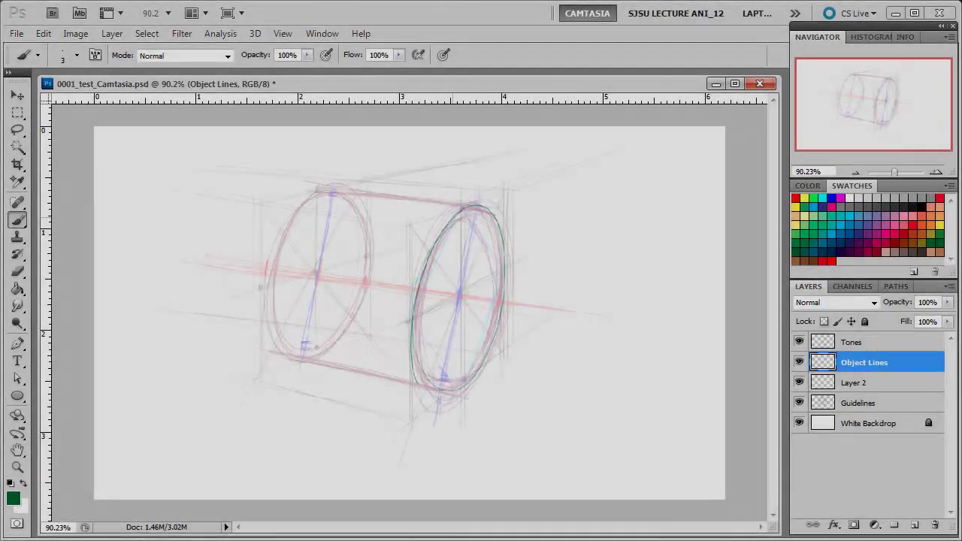
- Trace both end ellipses and the cylinder's upper and lower tangent edges in dark green on the Object Lines layer
mouse_move(487, 214)
left_mouse_down()
mouse_move(444, 393)
mouse_move(498, 240)
mouse_move(466, 203)
left_mouse_up()
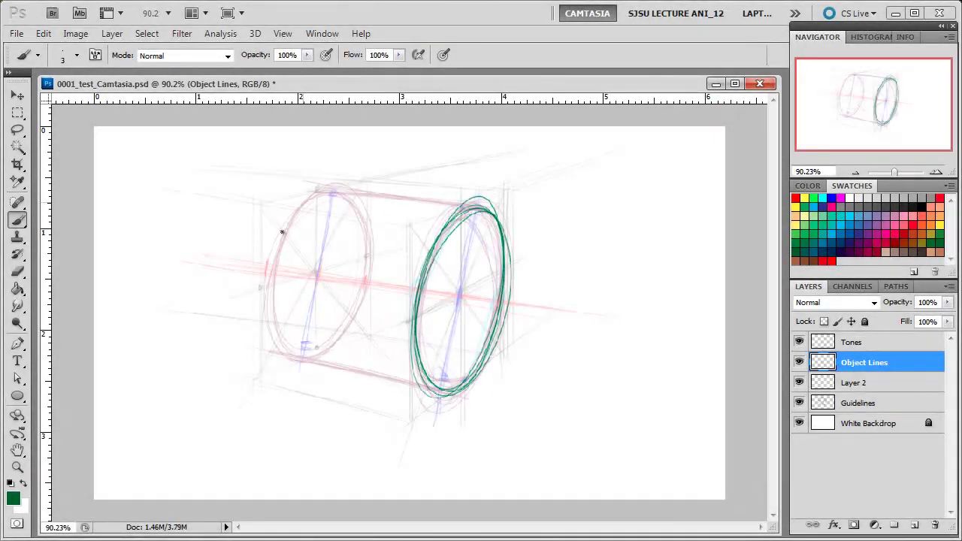
mouse_move(361, 207)
left_mouse_down()
mouse_move(366, 254)
mouse_move(344, 208)
mouse_move(356, 200)
mouse_move(369, 263)
mouse_move(282, 320)
left_mouse_up()
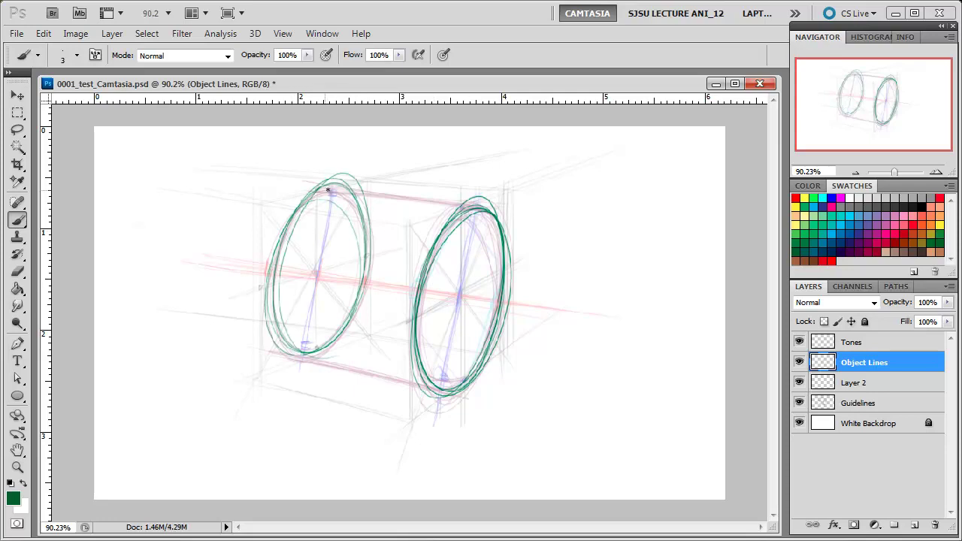
mouse_move(329, 190)
left_mouse_down()
mouse_move(451, 200)
mouse_move(304, 201)
left_mouse_up()
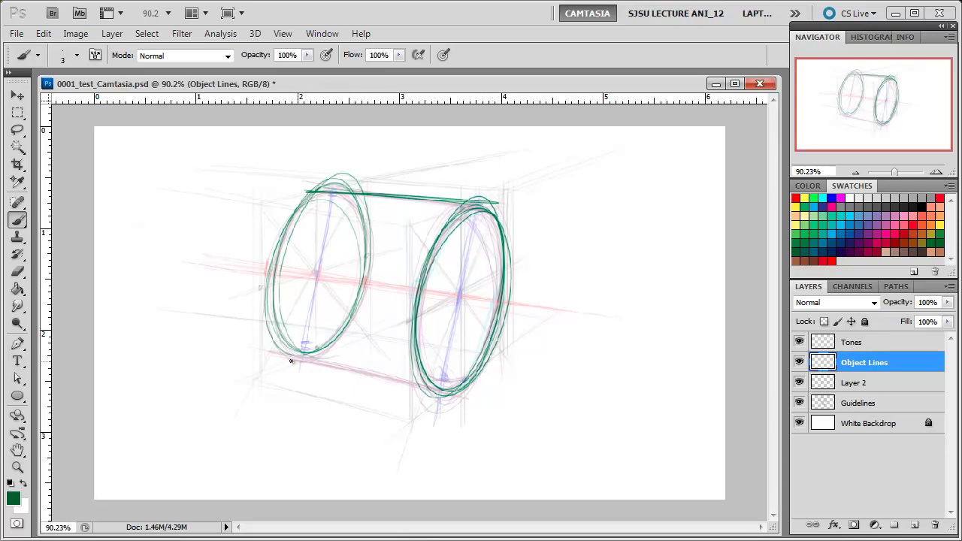
mouse_move(293, 363)
left_mouse_down()
mouse_move(379, 376)
mouse_move(262, 348)
mouse_move(483, 400)
left_mouse_up()
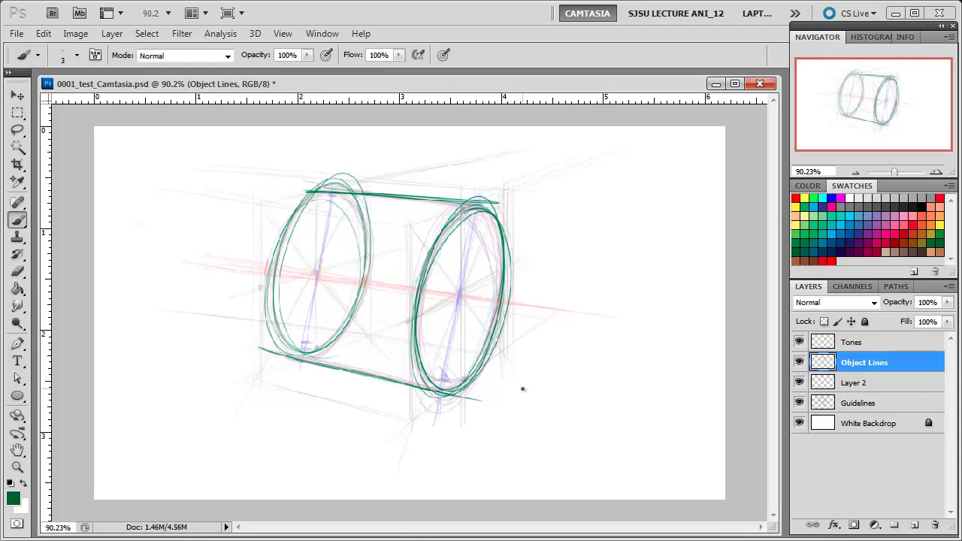
left_click_drag(300, 358, 280, 224)
left_click_drag(323, 192, 277, 224)
- Circle both ellipse centres in green and drop a vertical line from each to the ellipse's lower edge, marking the contact points
left_click_drag(316, 271, 322, 267)
left_click_drag(461, 296, 458, 387)
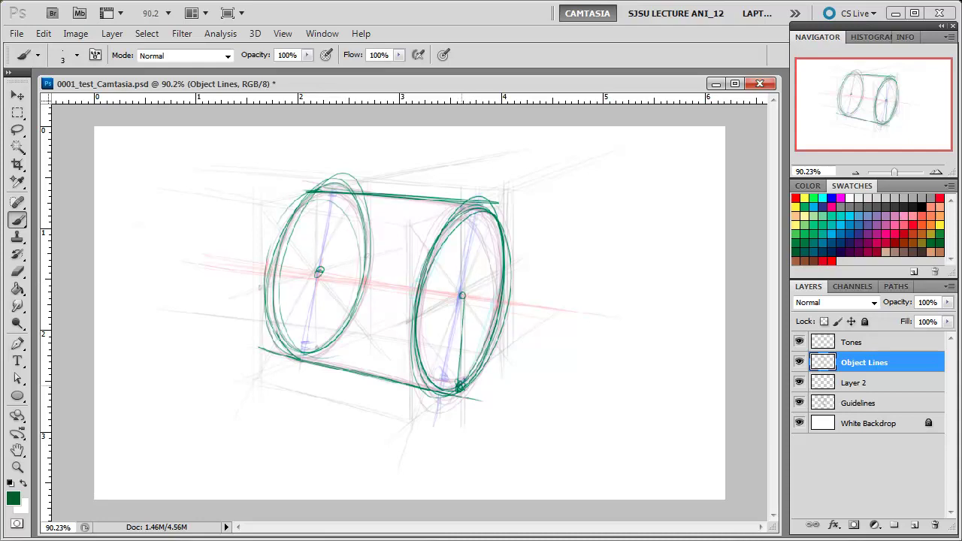
mouse_move(318, 275)
left_mouse_down()
mouse_move(312, 356)
mouse_move(315, 318)
mouse_move(319, 354)
mouse_move(310, 346)
mouse_move(456, 385)
left_mouse_up()
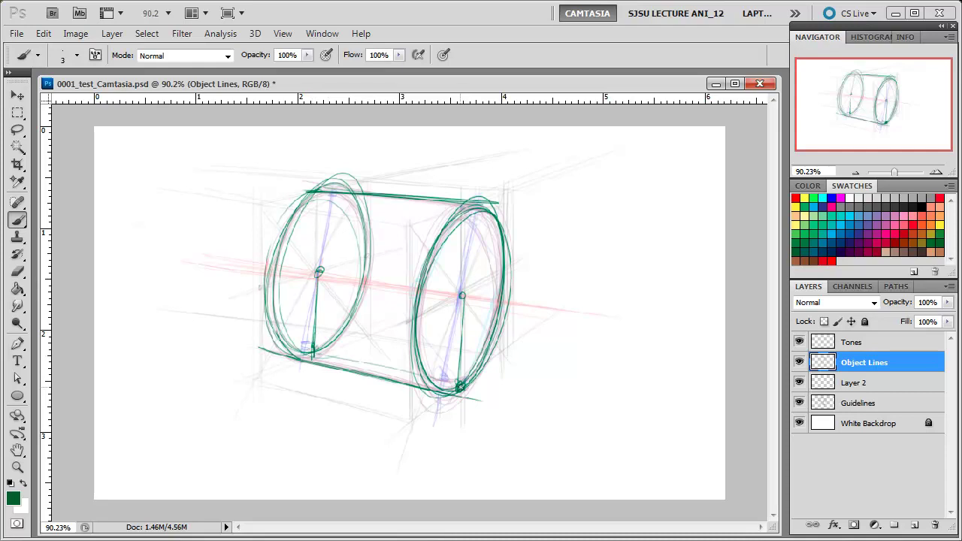
- Join the two lower contact points with a green ground line and draw light receding lines outward from the cylinder's base
left_click_drag(314, 351, 460, 385)
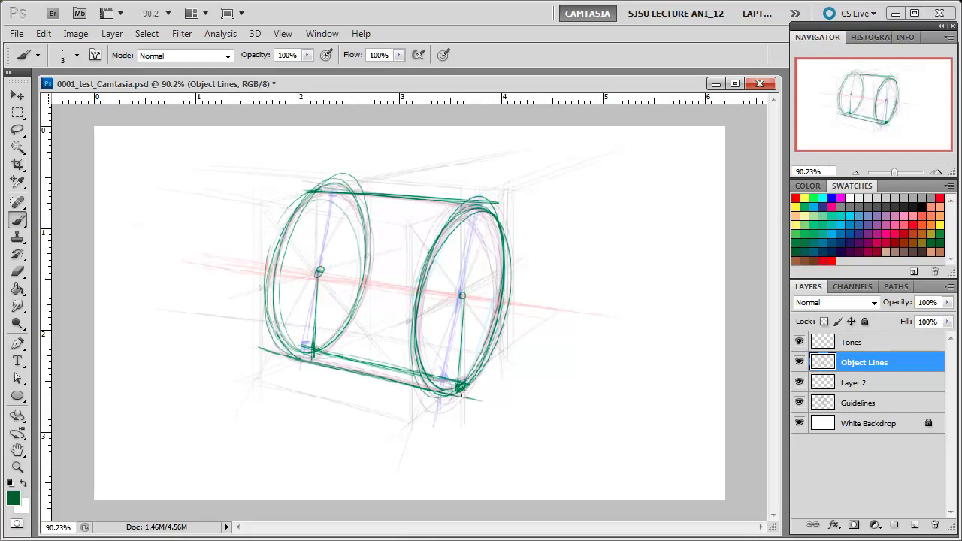
left_click_drag(443, 400, 325, 486)
left_click_drag(267, 359, 86, 385)
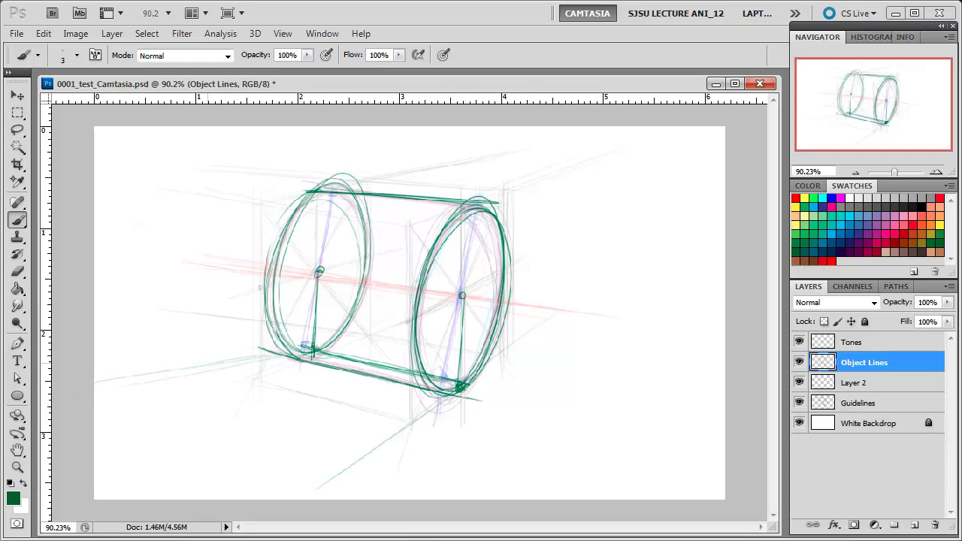